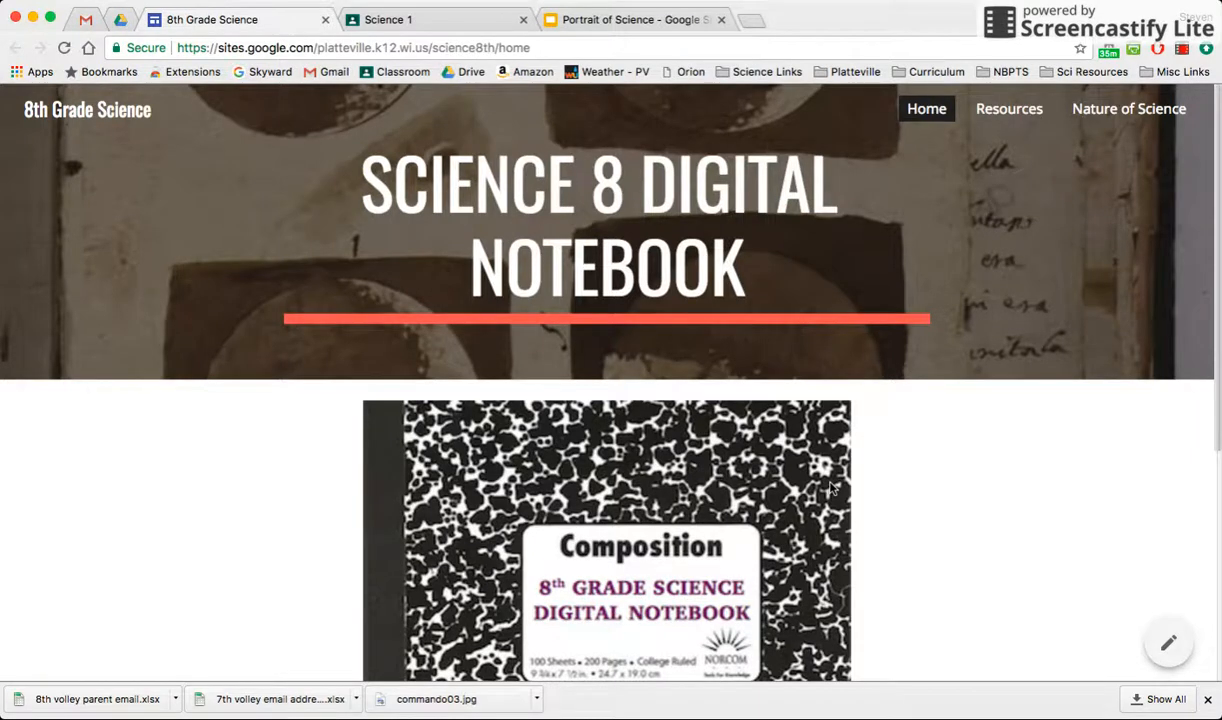
# - Look over the finished notebook home page and create a blank site in new Google Sites from Google Drive
pyautogui.scroll(-3, 829, 487)
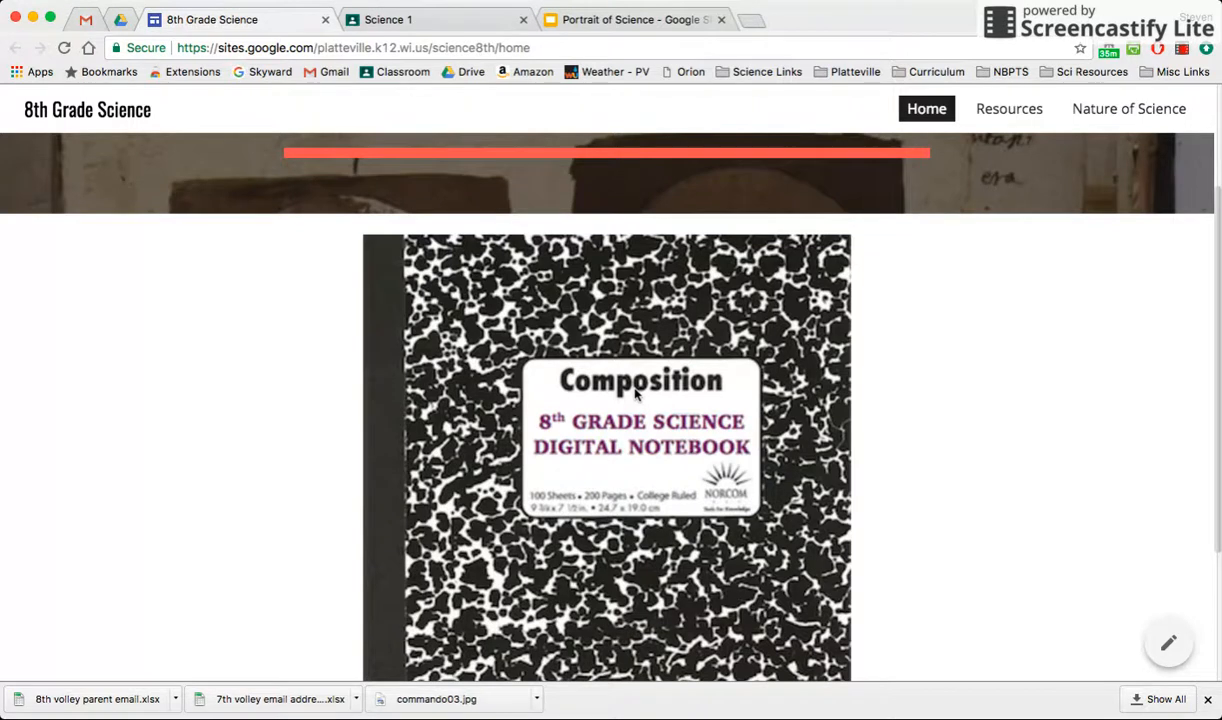
pyautogui.scroll(3, 634, 393)
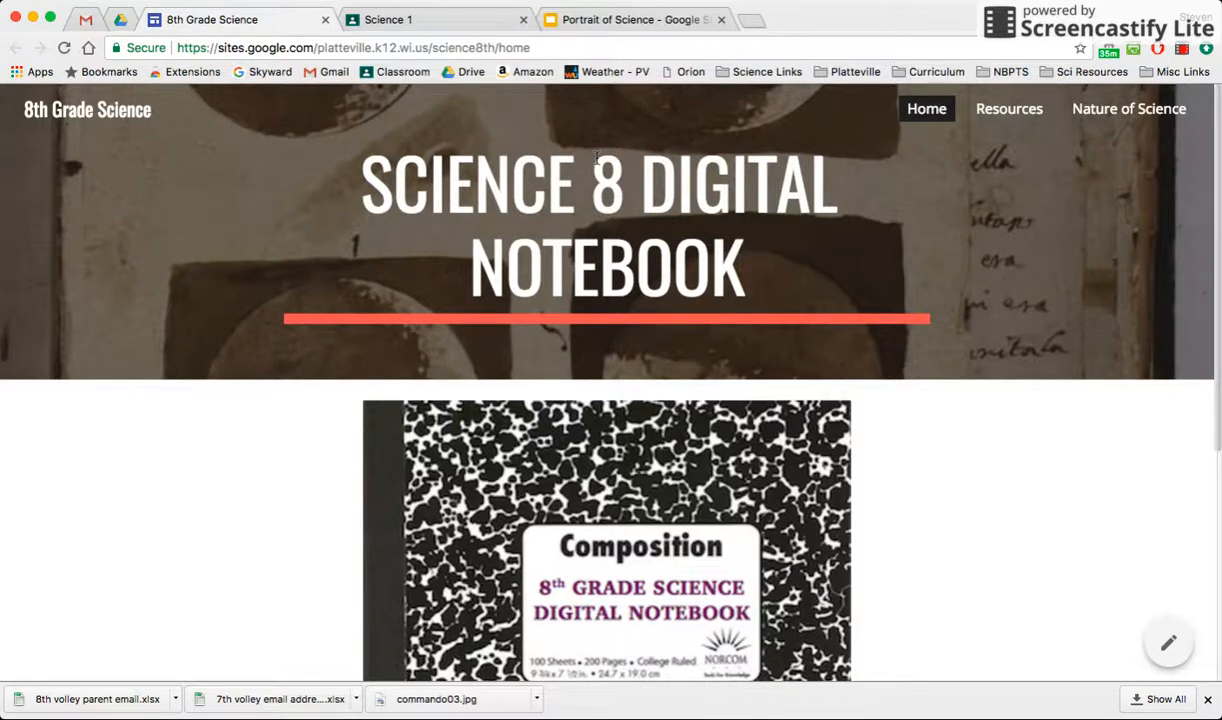
pyautogui.click(121, 20)
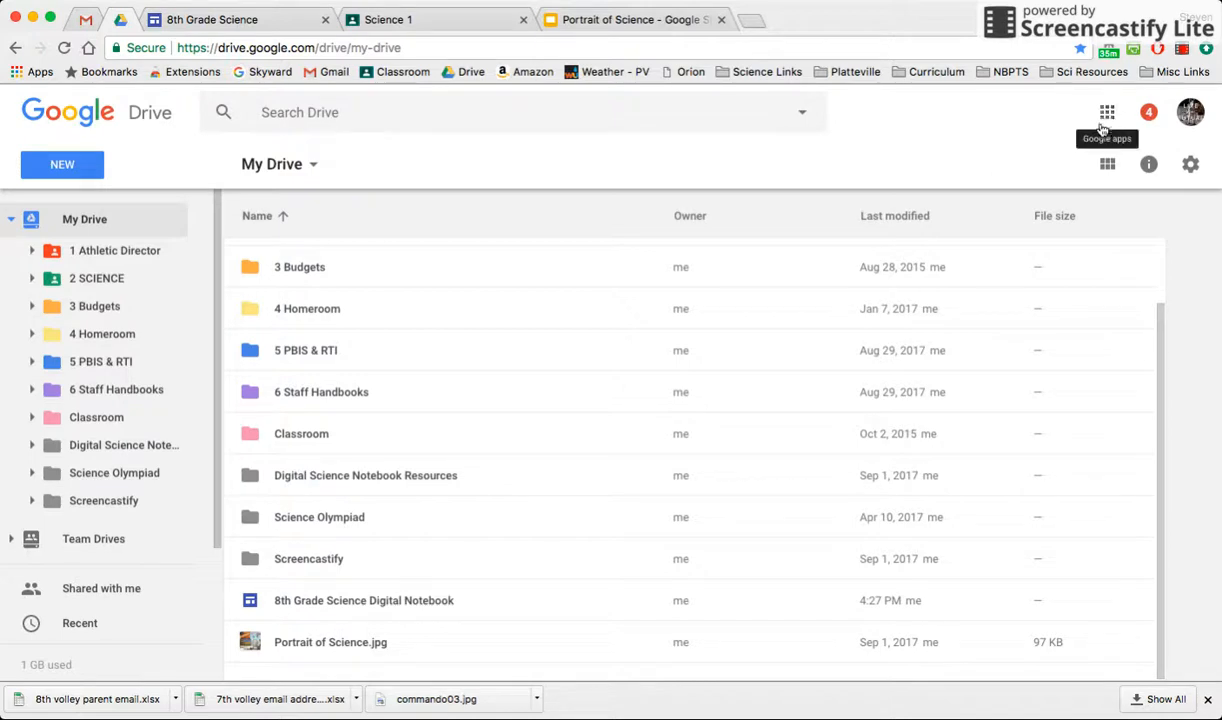
pyautogui.click(1107, 114)
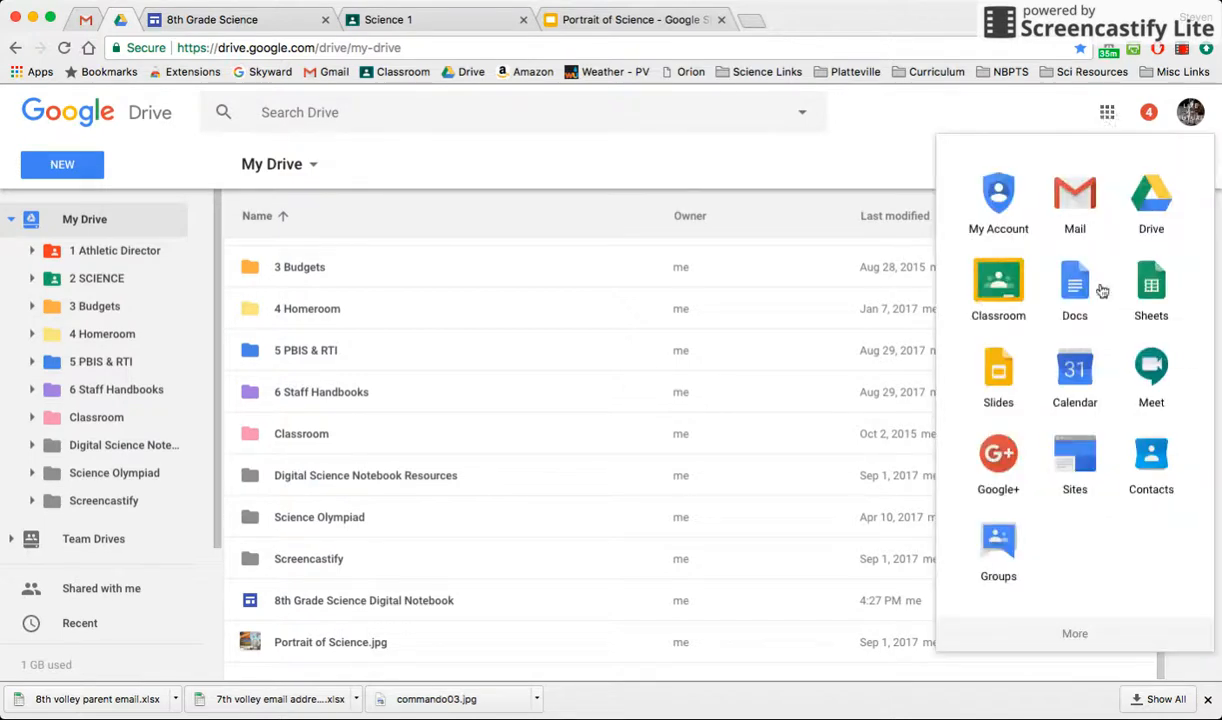
pyautogui.click(1075, 459)
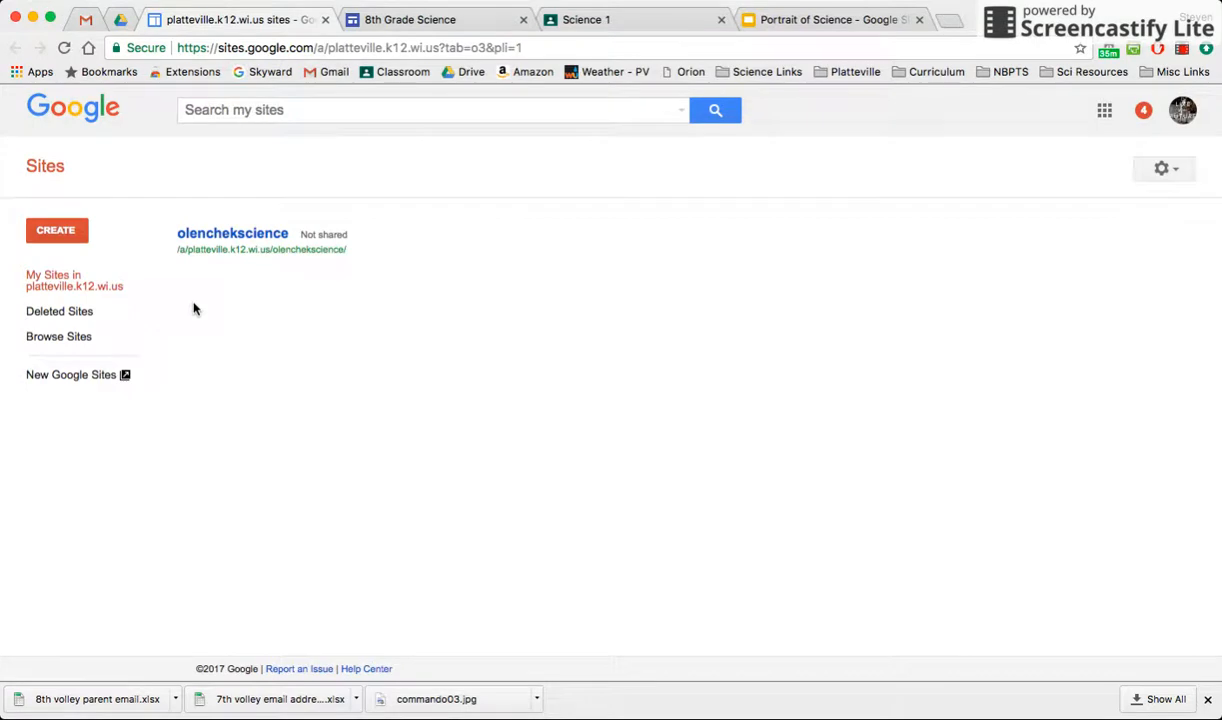
pyautogui.click(58, 240)
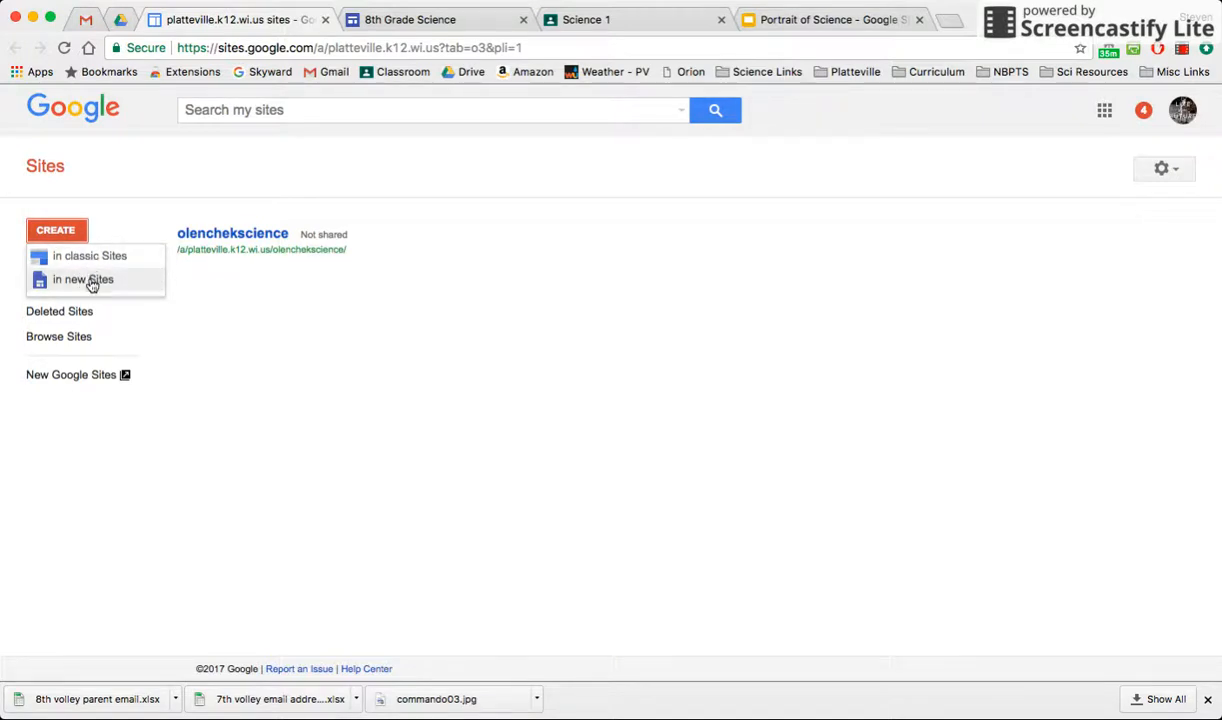
pyautogui.click(91, 283)
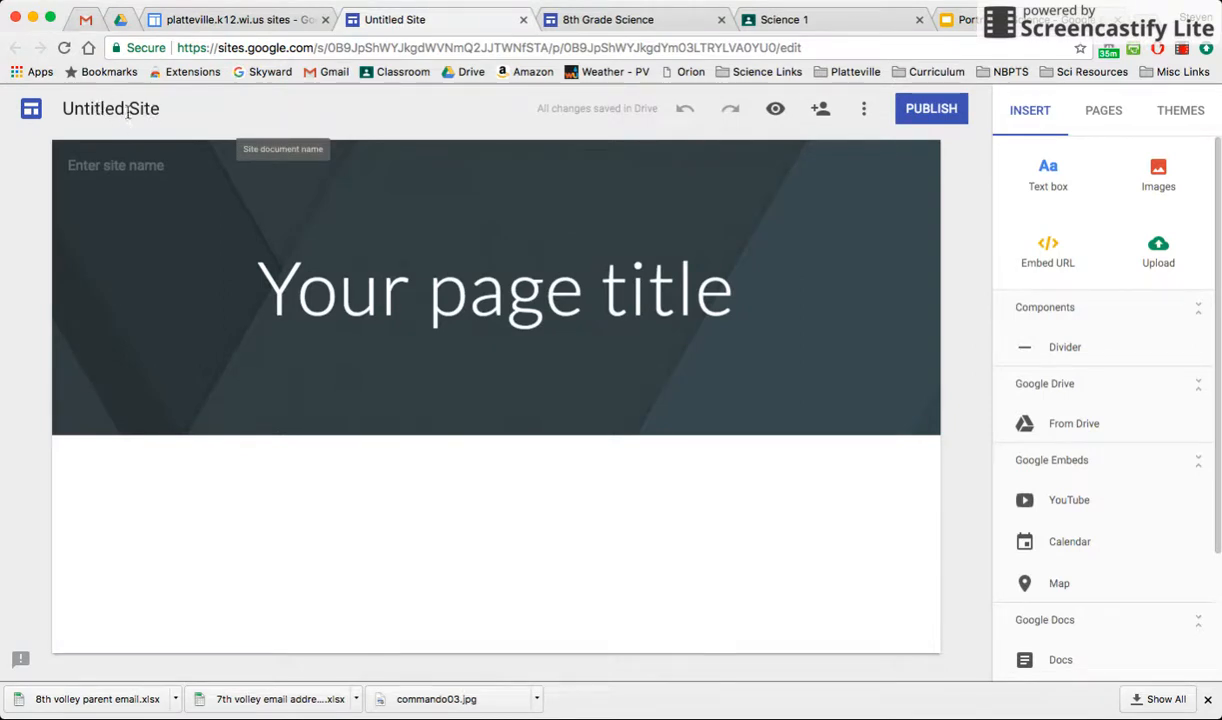
# - Name the site document "8th Grade Science Notebook"
pyautogui.click(119, 109)
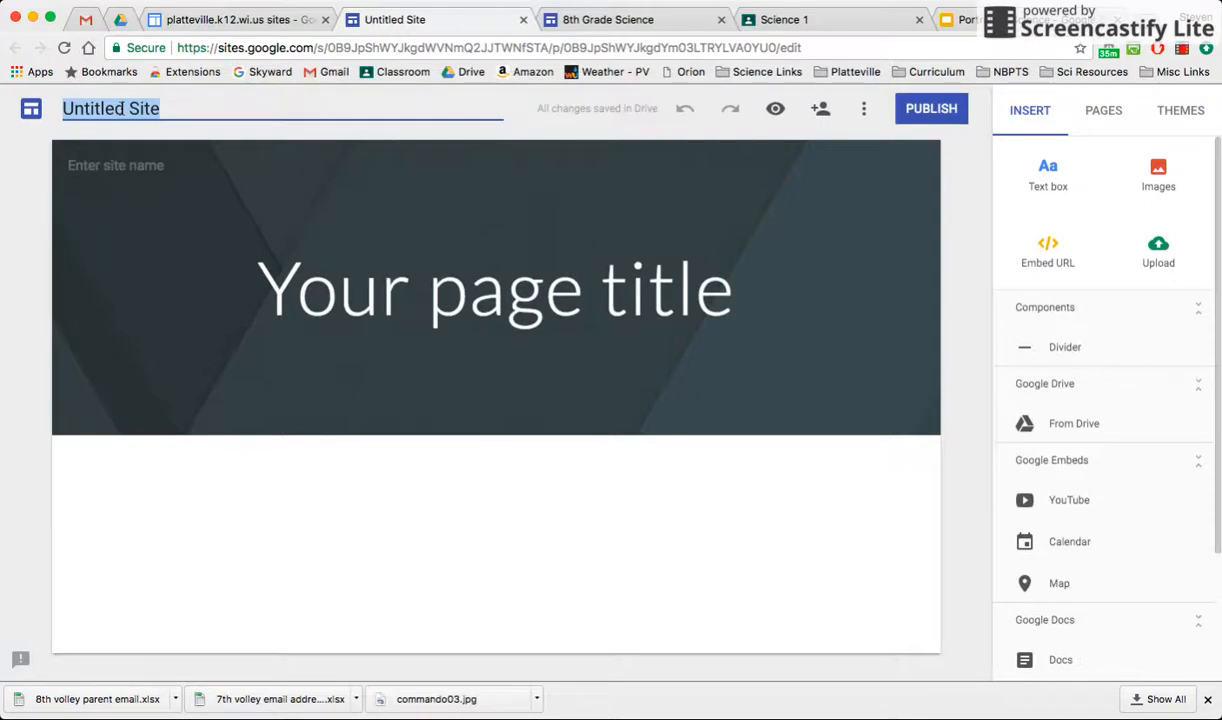
pyautogui.write('8th Grade Sc')
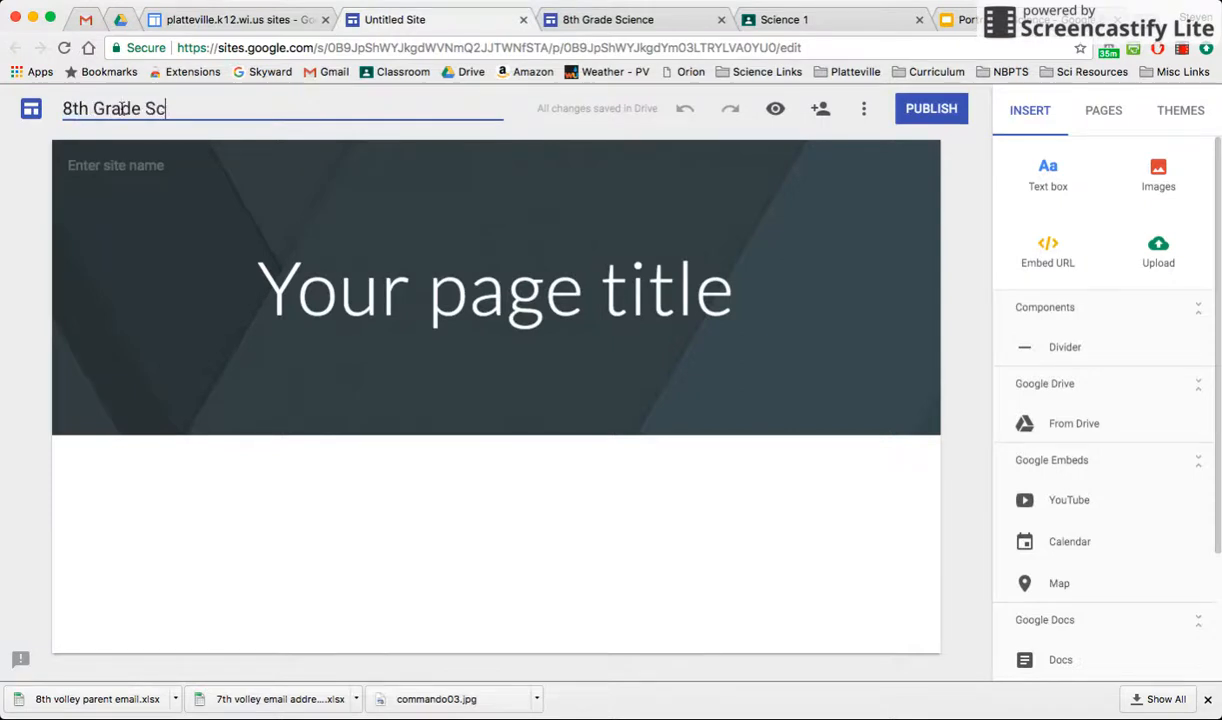
pyautogui.write('ience Digital')
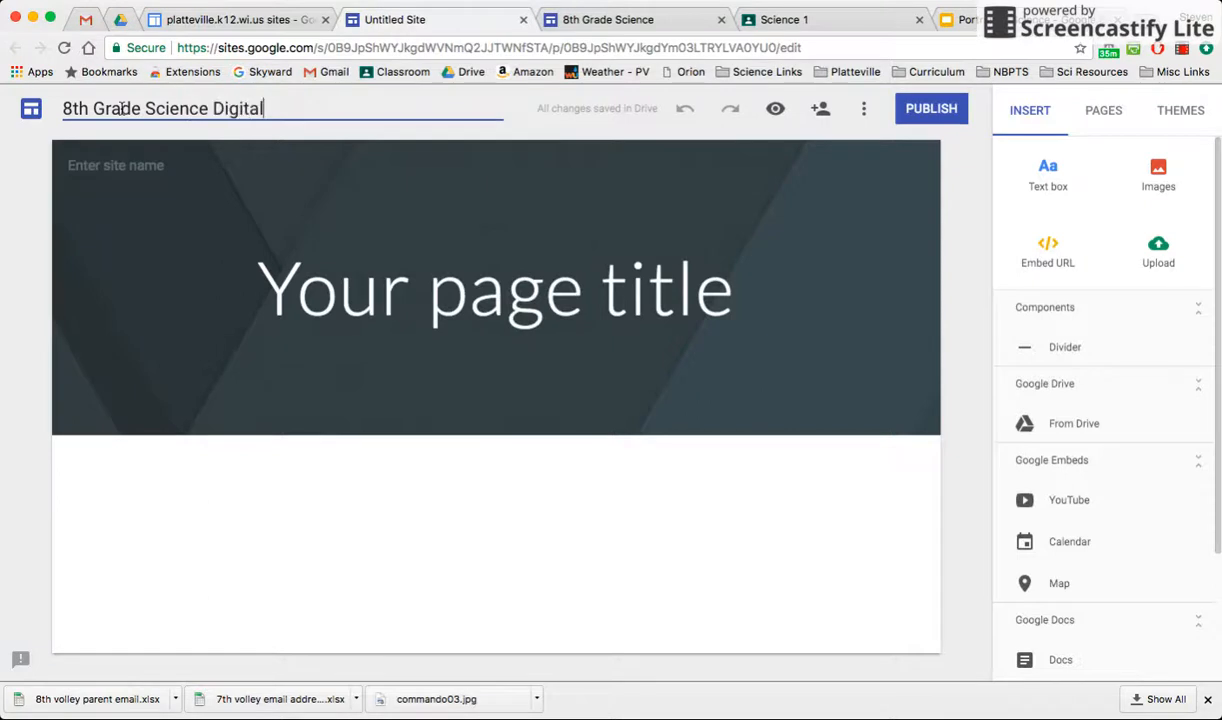
pyautogui.press('BackSpace')
pyautogui.press('BackSpace')
pyautogui.press('BackSpace')
pyautogui.press('BackSpace')
pyautogui.press('BackSpace')
pyautogui.press('BackSpace')
pyautogui.press('BackSpace')
pyautogui.write('Notebook')
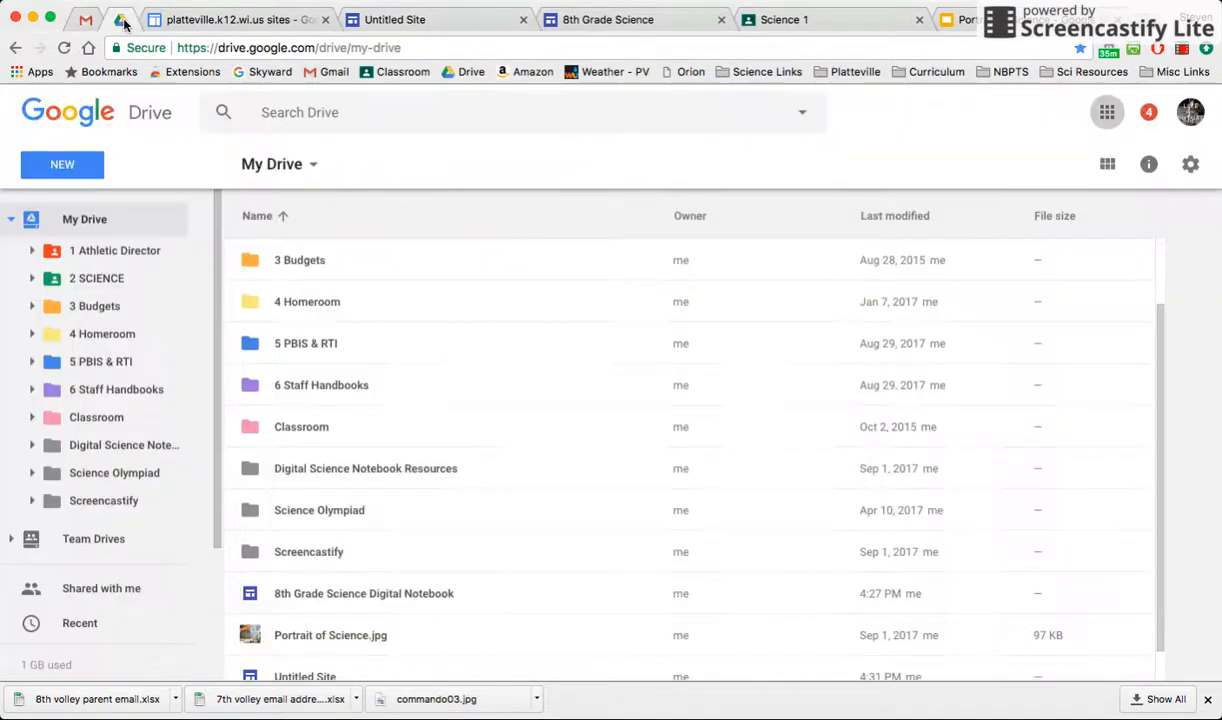
# - Check My Drive for the renamed site file and return to the site editor
pyautogui.click(119, 20)
pyautogui.scroll(-1, 330, 608)
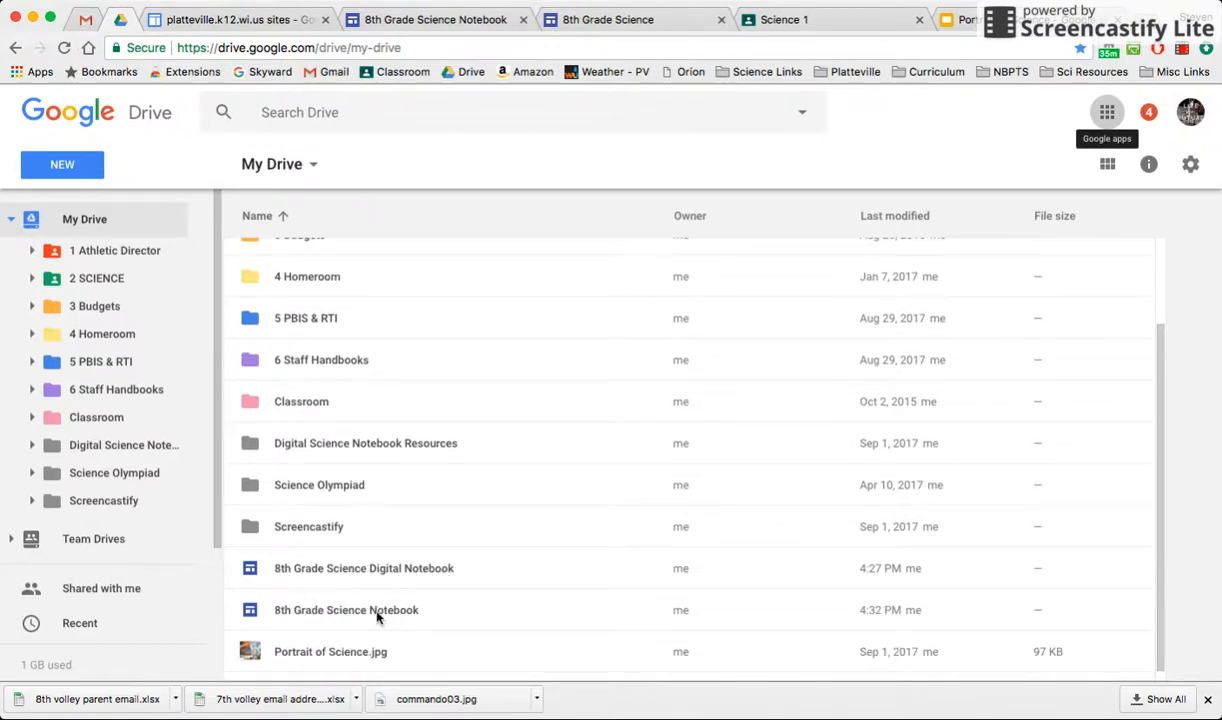
pyautogui.click(257, 20)
pyautogui.click(376, 20)
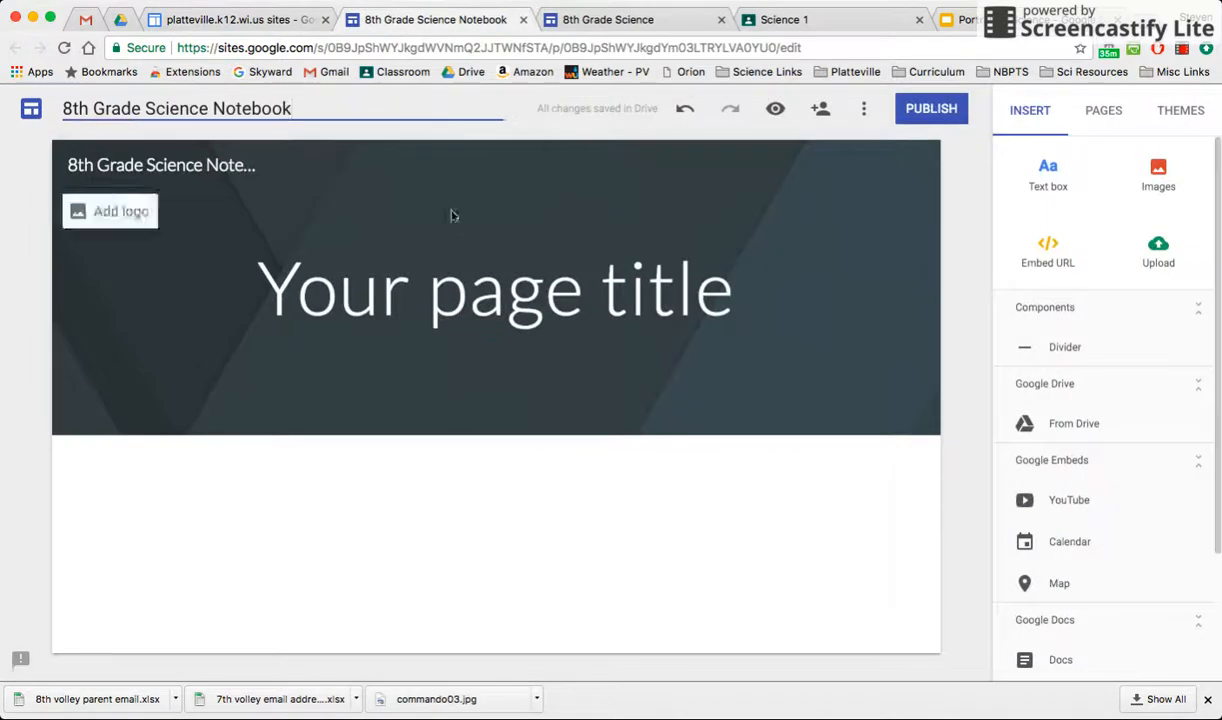
# - Replace the placeholder page title with "Science 8 Digital Notebook", using the finished example site as reference
pyautogui.tripleClick(414, 289)
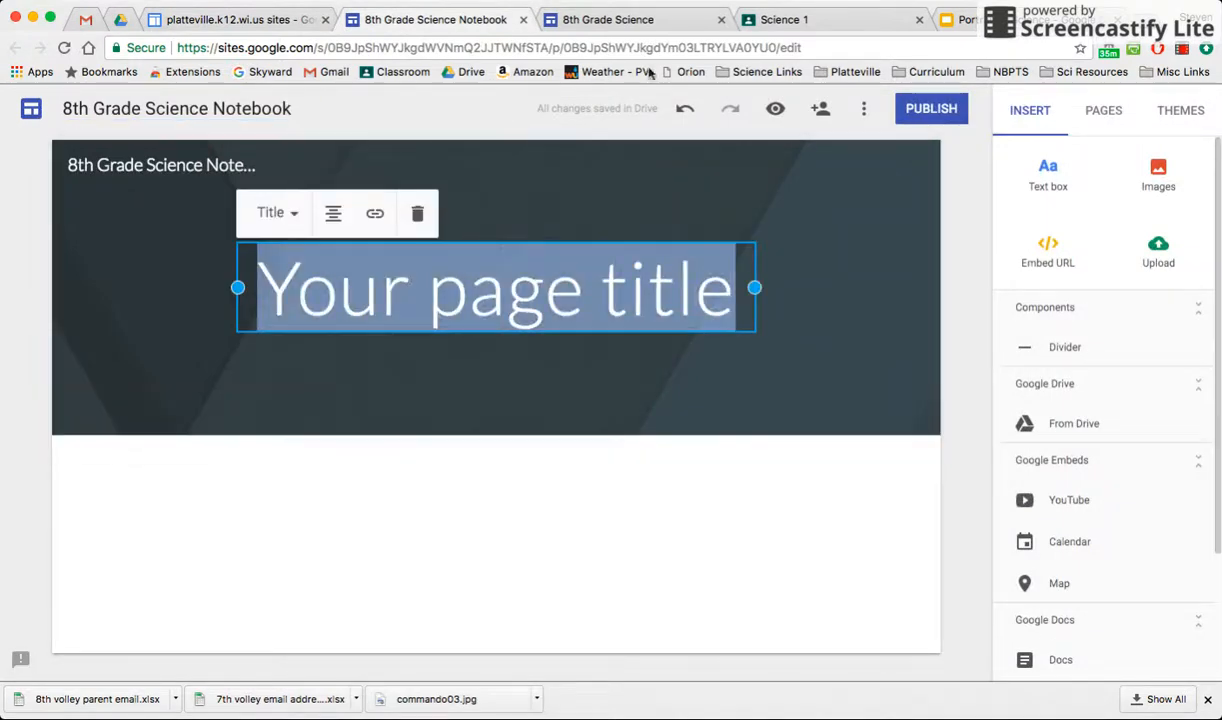
pyautogui.click(631, 20)
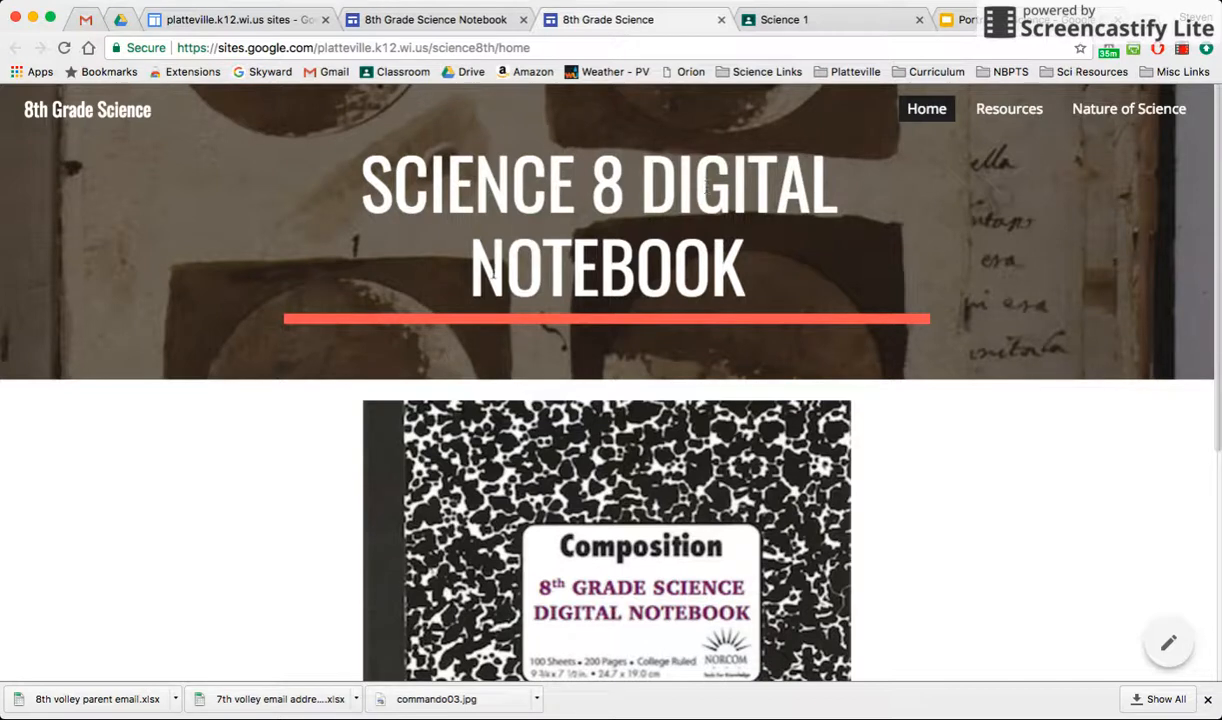
pyautogui.scroll(-2, 450, 242)
pyautogui.scroll(2, 450, 242)
pyautogui.scroll(-1, 413, 231)
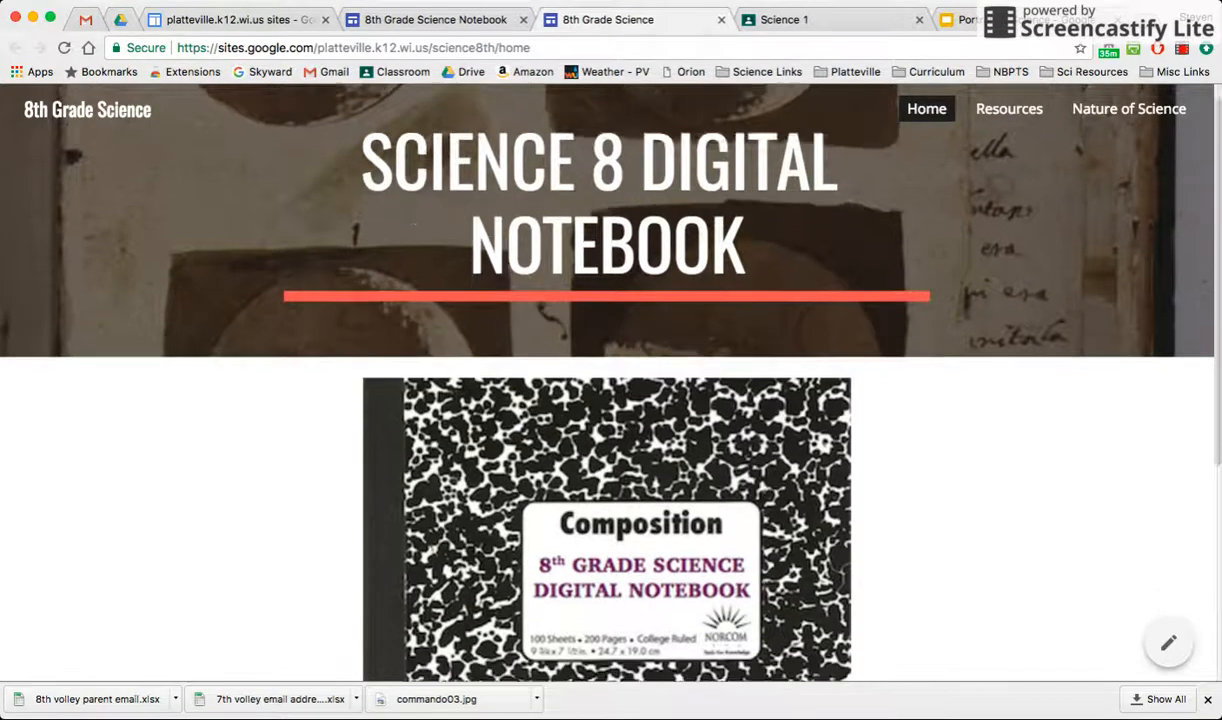
pyautogui.scroll(1, 413, 232)
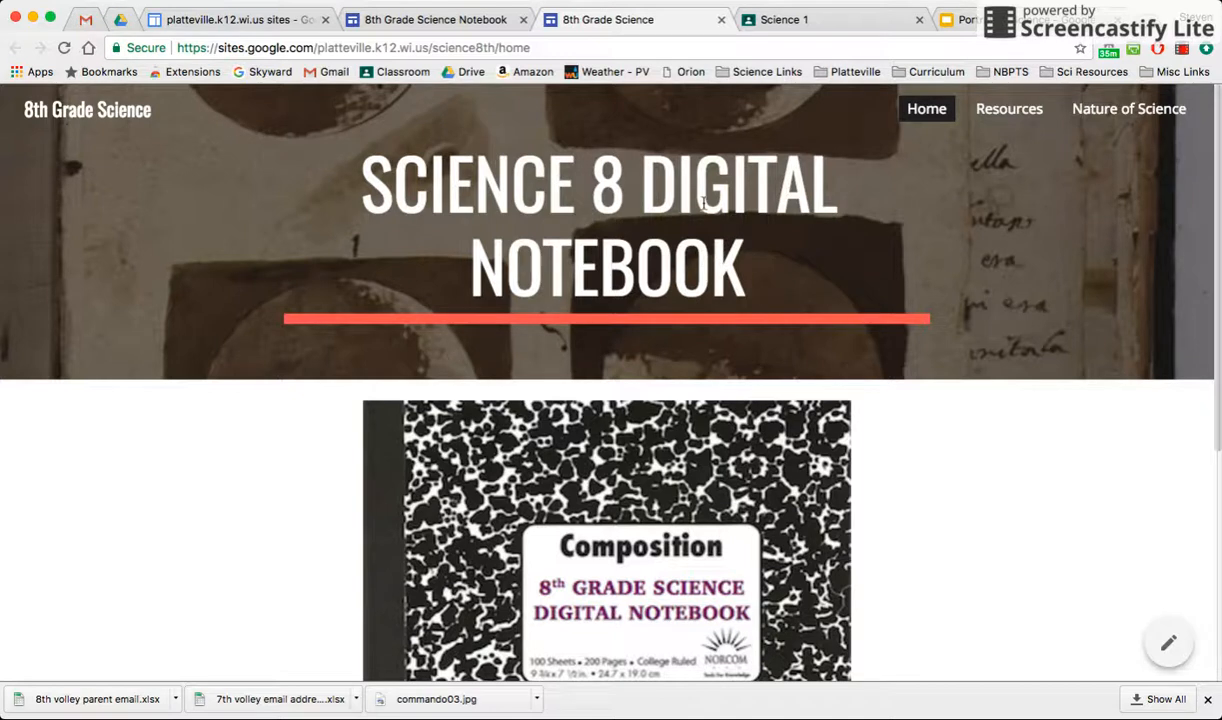
pyautogui.click(470, 20)
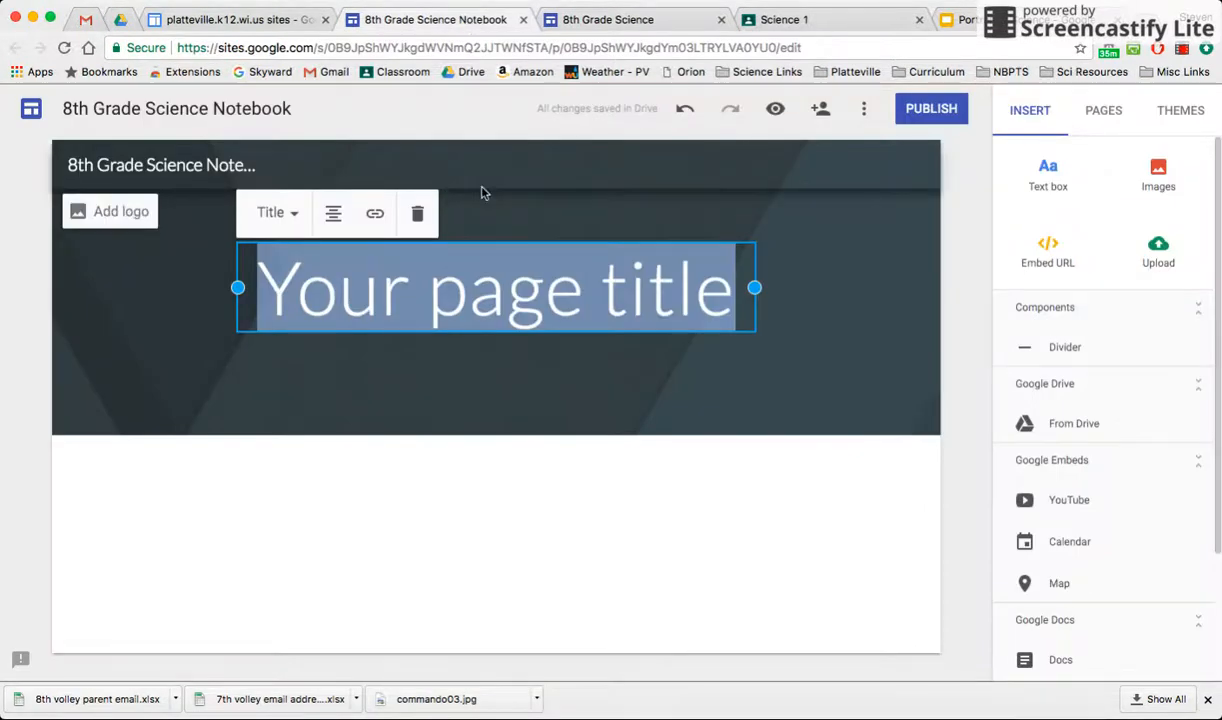
pyautogui.write('Science')
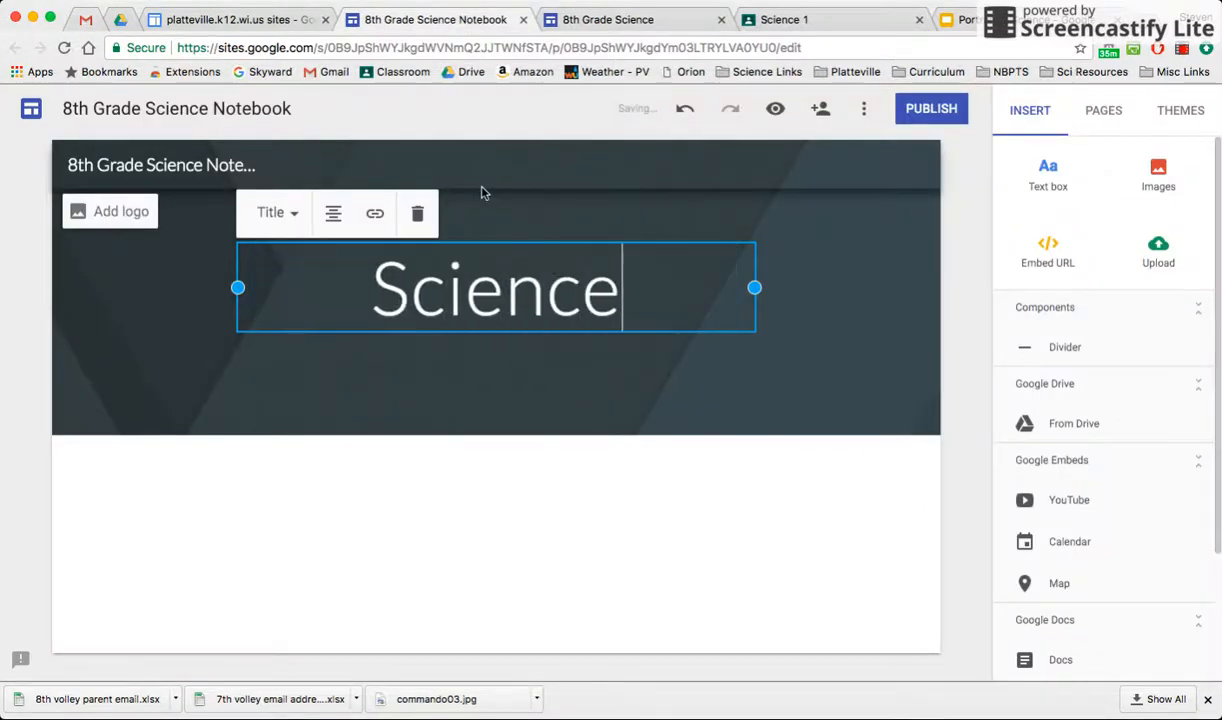
pyautogui.write(' 8 Di')
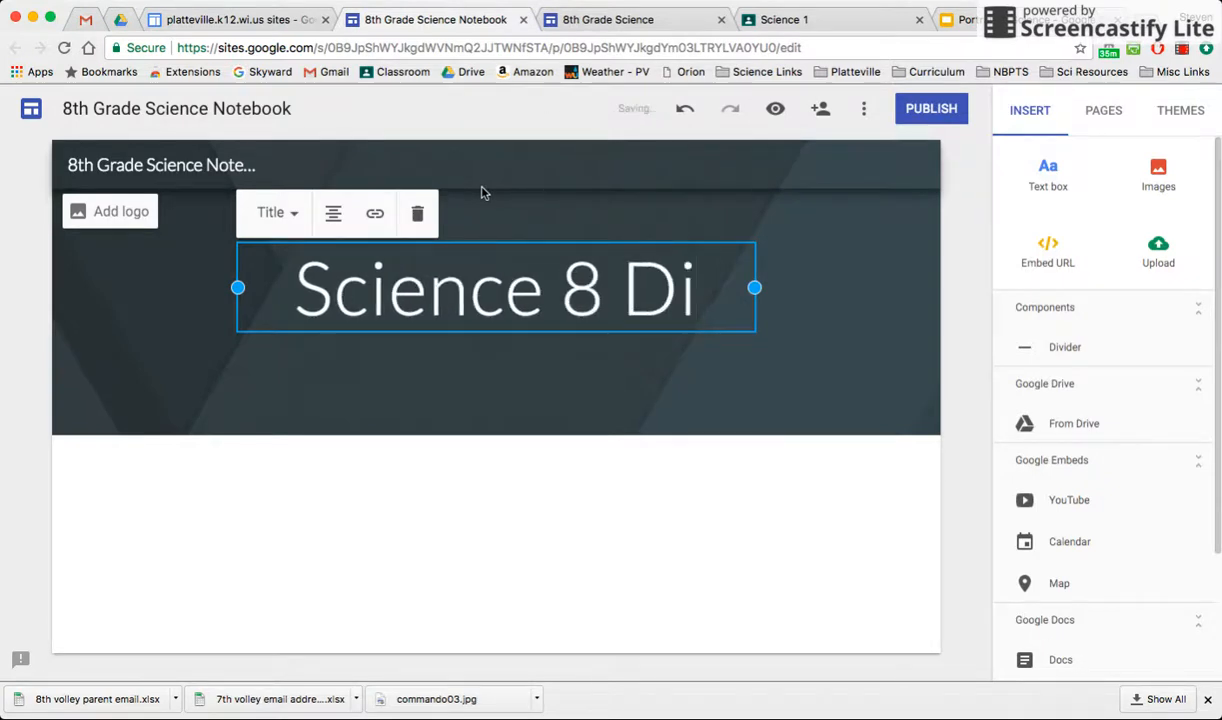
pyautogui.write('gital Notebook')
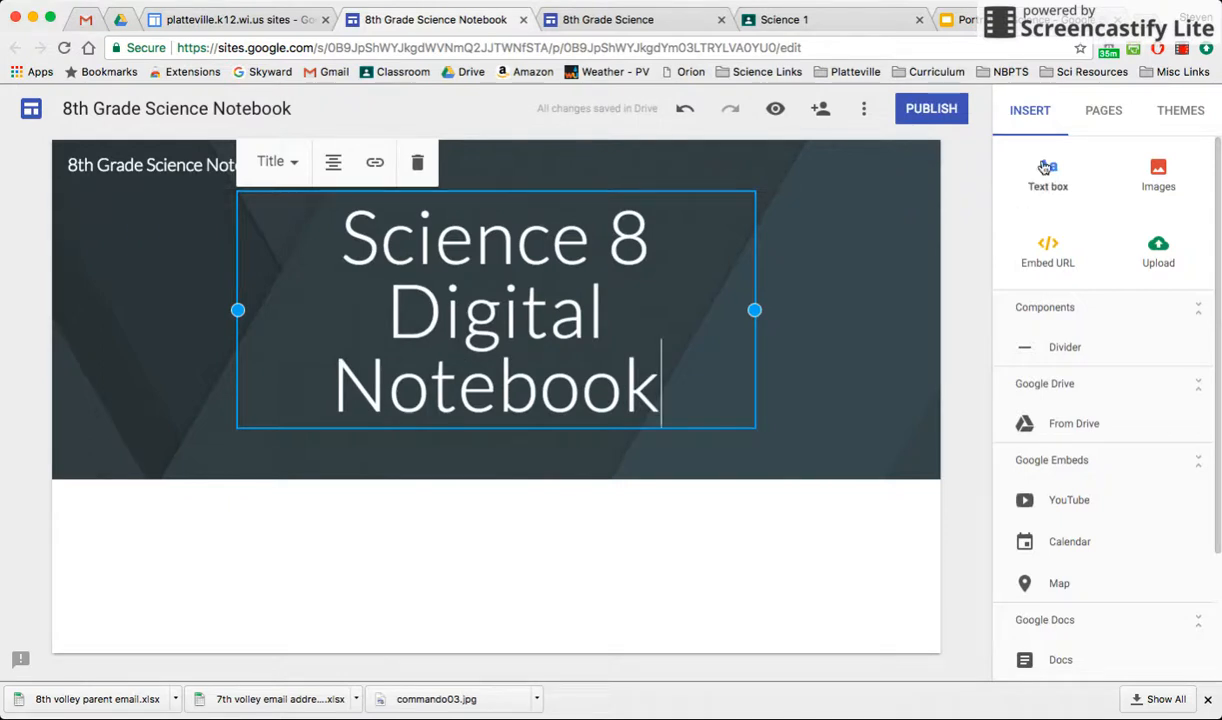
# - Apply the Aristotle theme to the site
pyautogui.moveTo(164, 314)
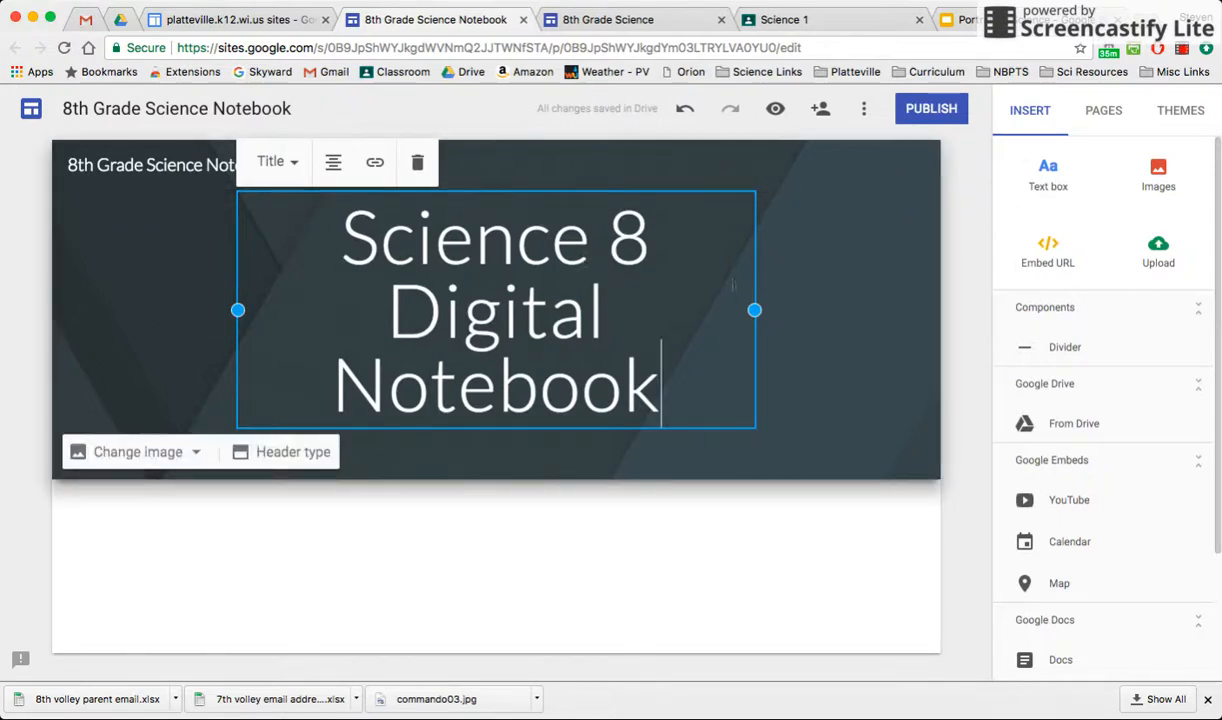
pyautogui.click(1177, 112)
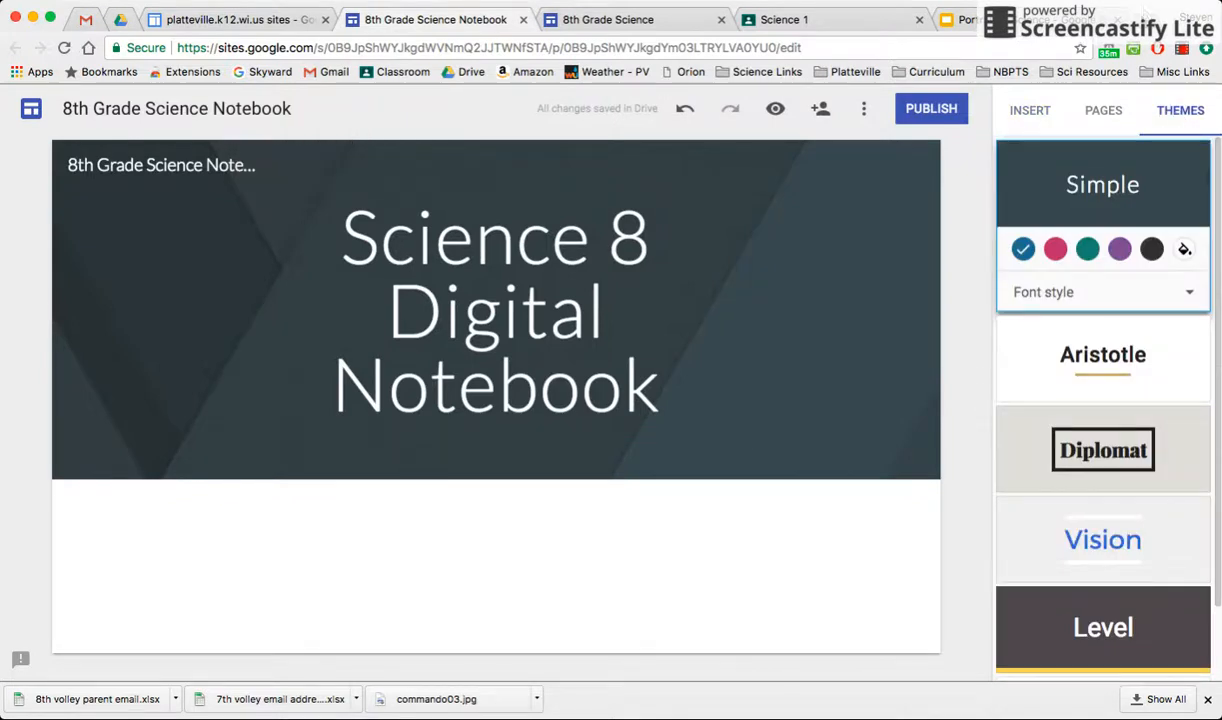
pyautogui.scroll(-1, 1086, 321)
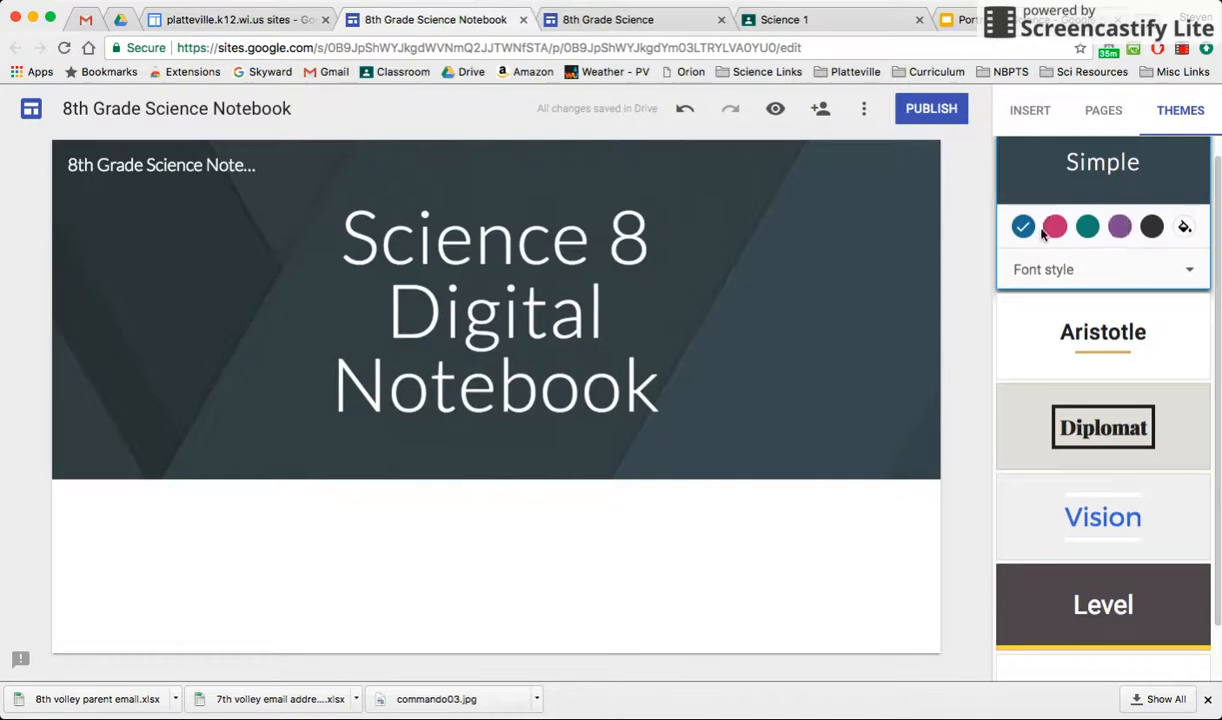
pyautogui.click(1090, 332)
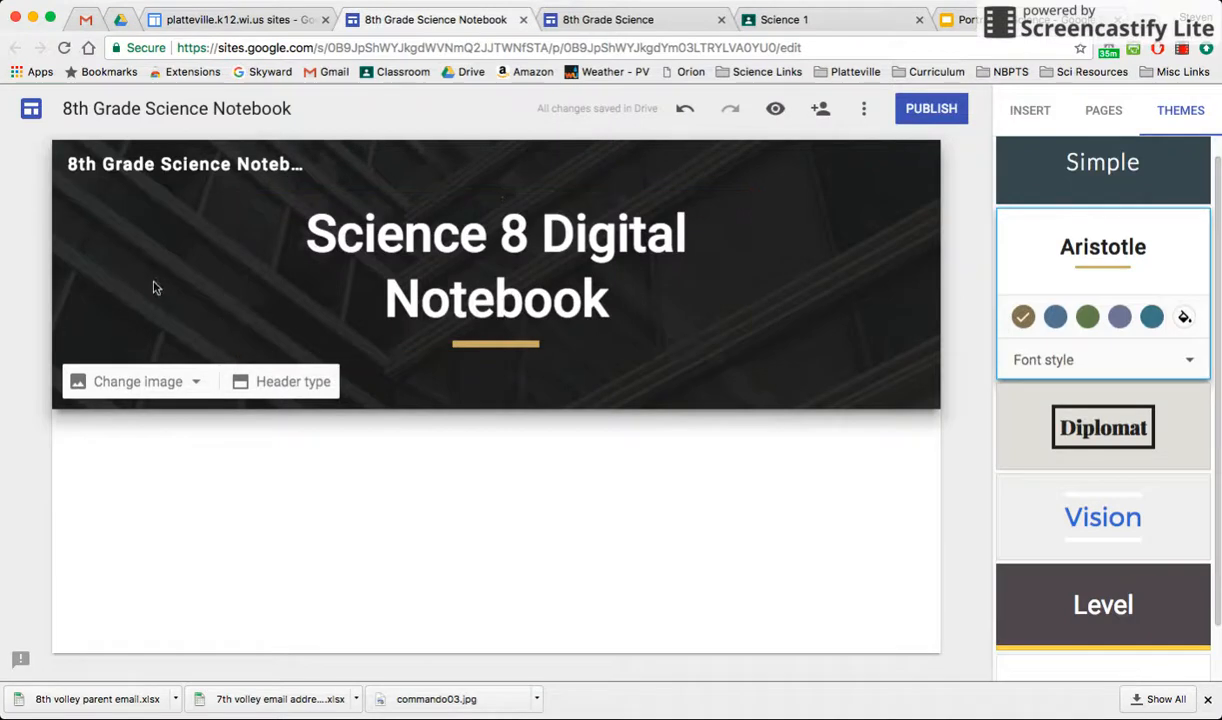
# - Review the example site's cover picture and add the composition notebook image to the new page below the header
pyautogui.click(562, 21)
pyautogui.scroll(-3, 868, 414)
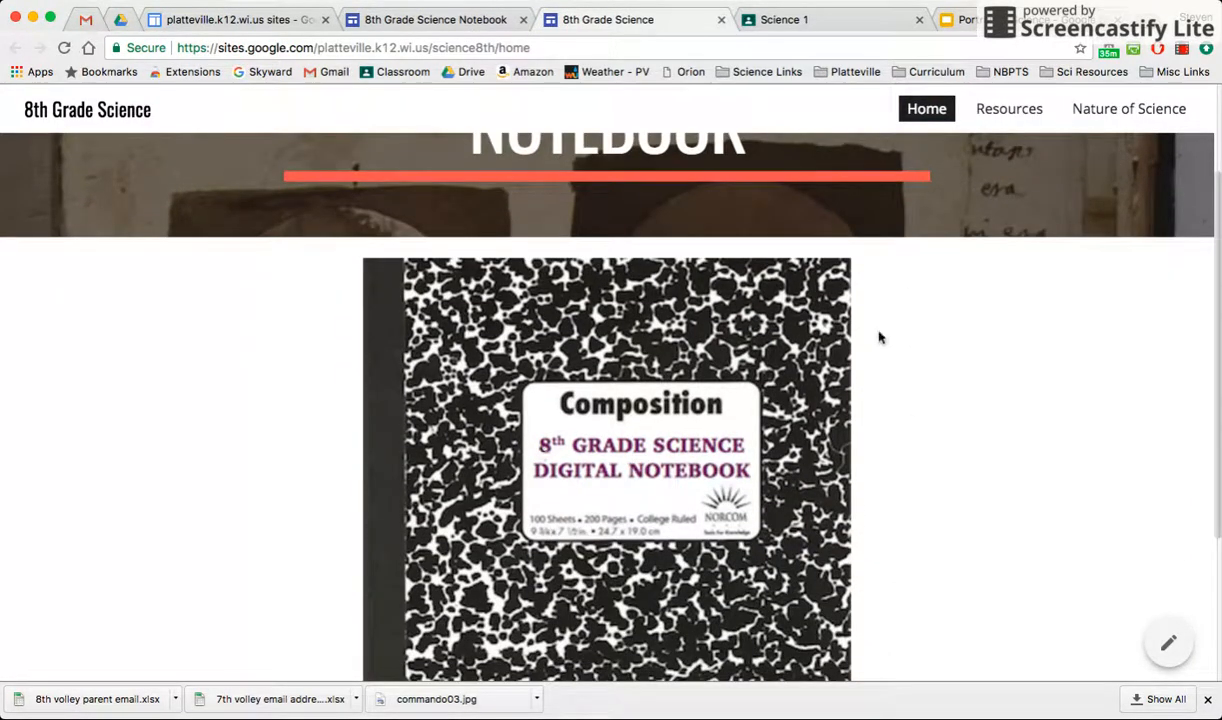
pyautogui.scroll(2, 903, 462)
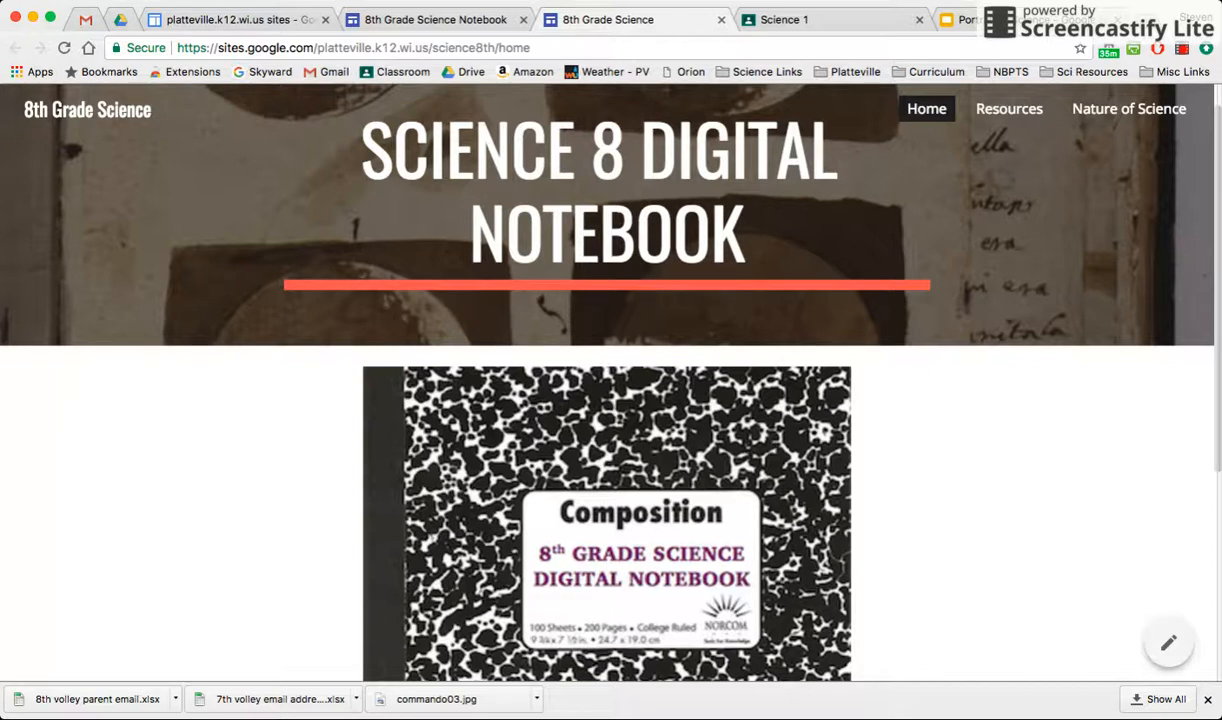
pyautogui.moveTo(436, 4); pyautogui.dragTo(499, 368)
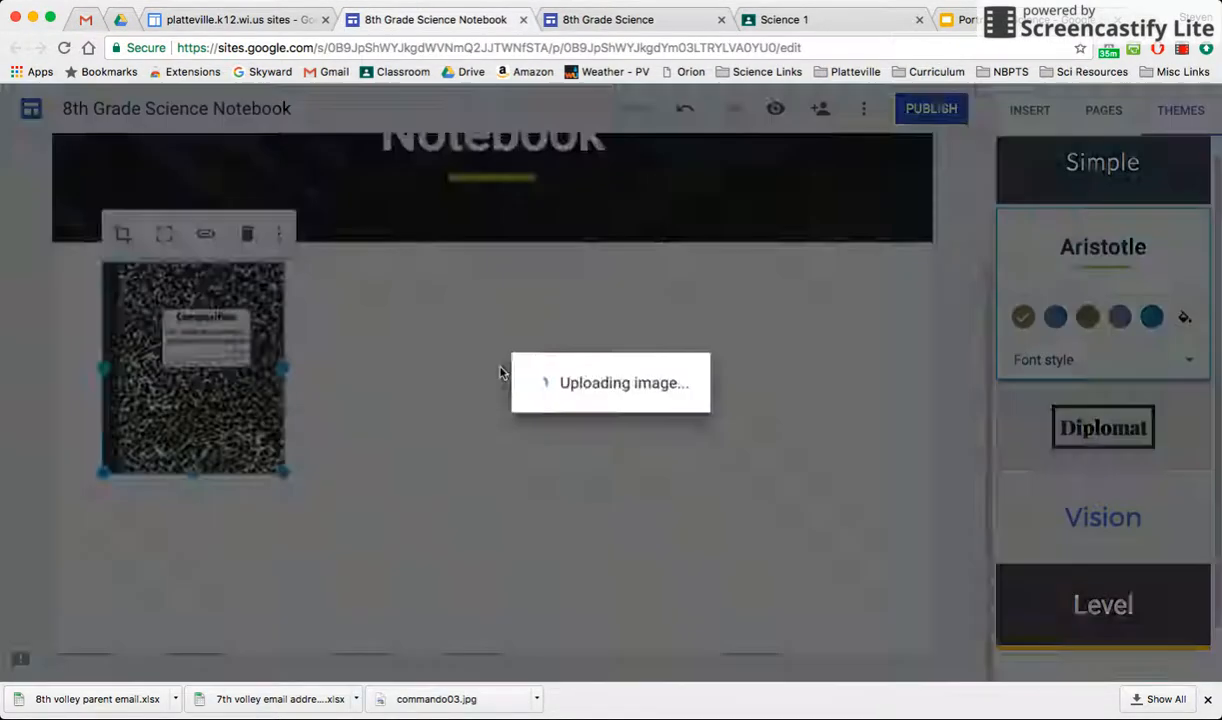